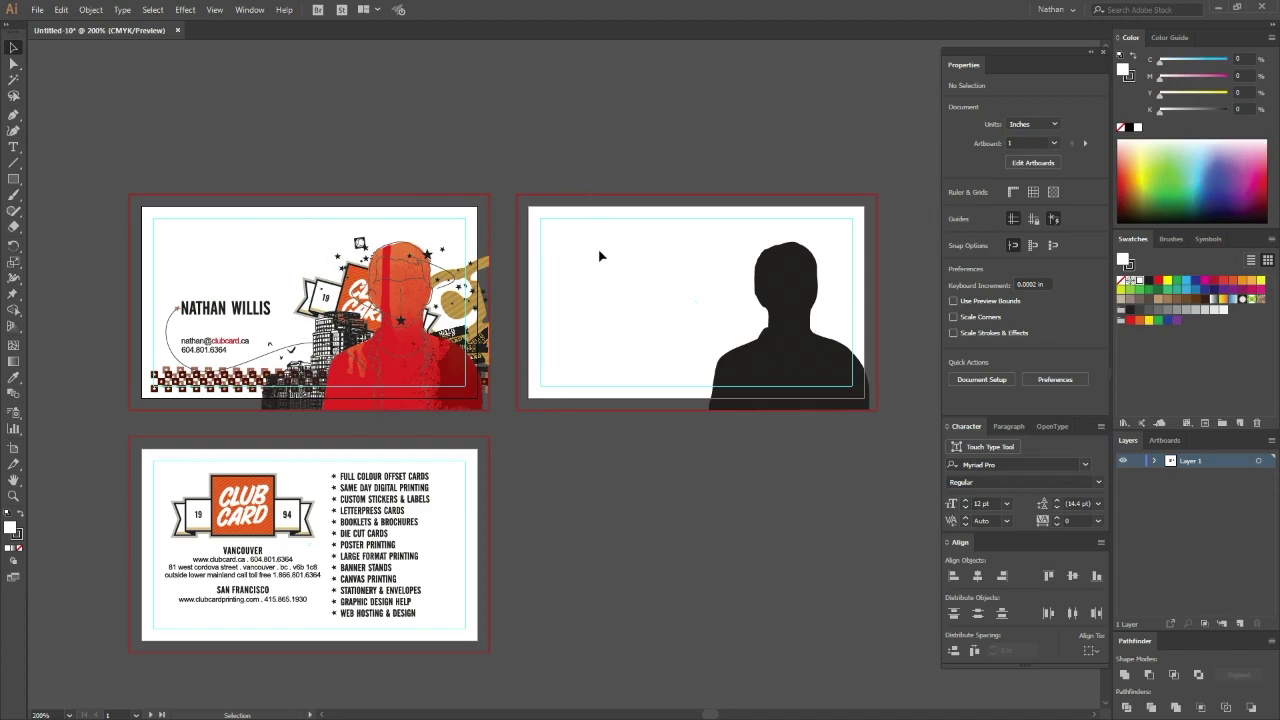
{"action": "left_click_drag", "start_coordinate": [600, 257], "coordinate": [441, 224]}
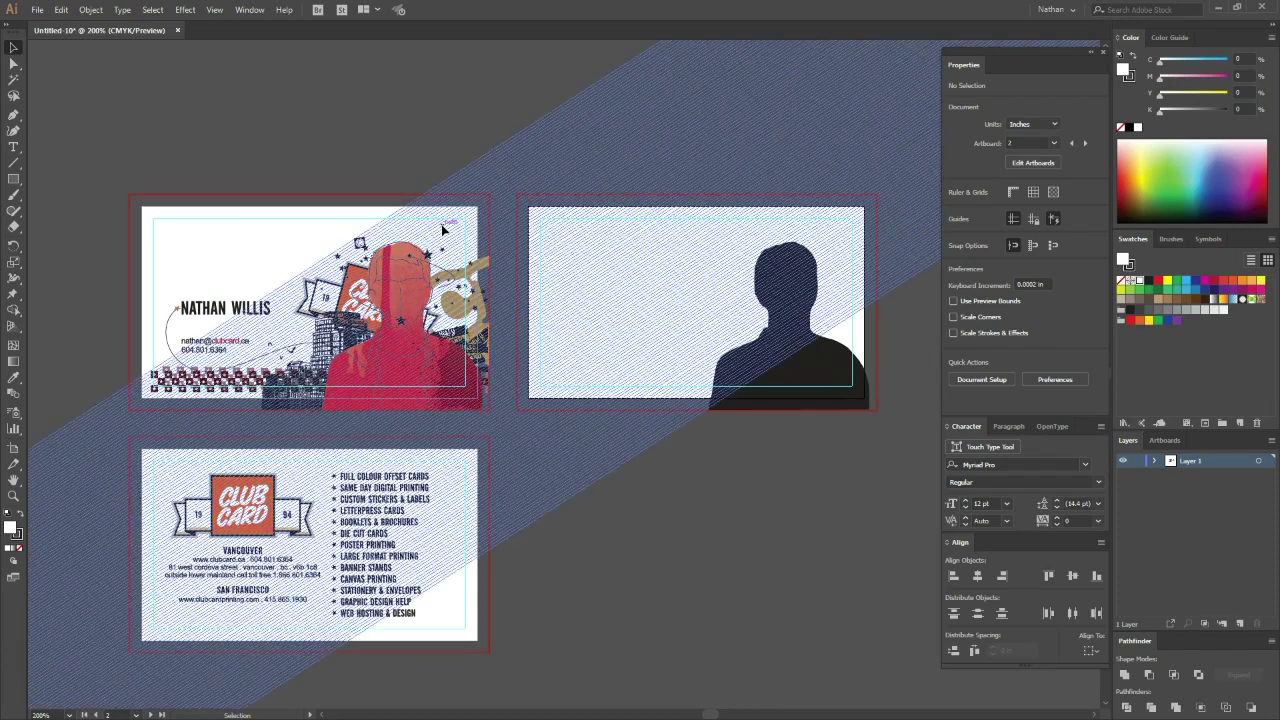
{"action": "key", "text": "Escape"}
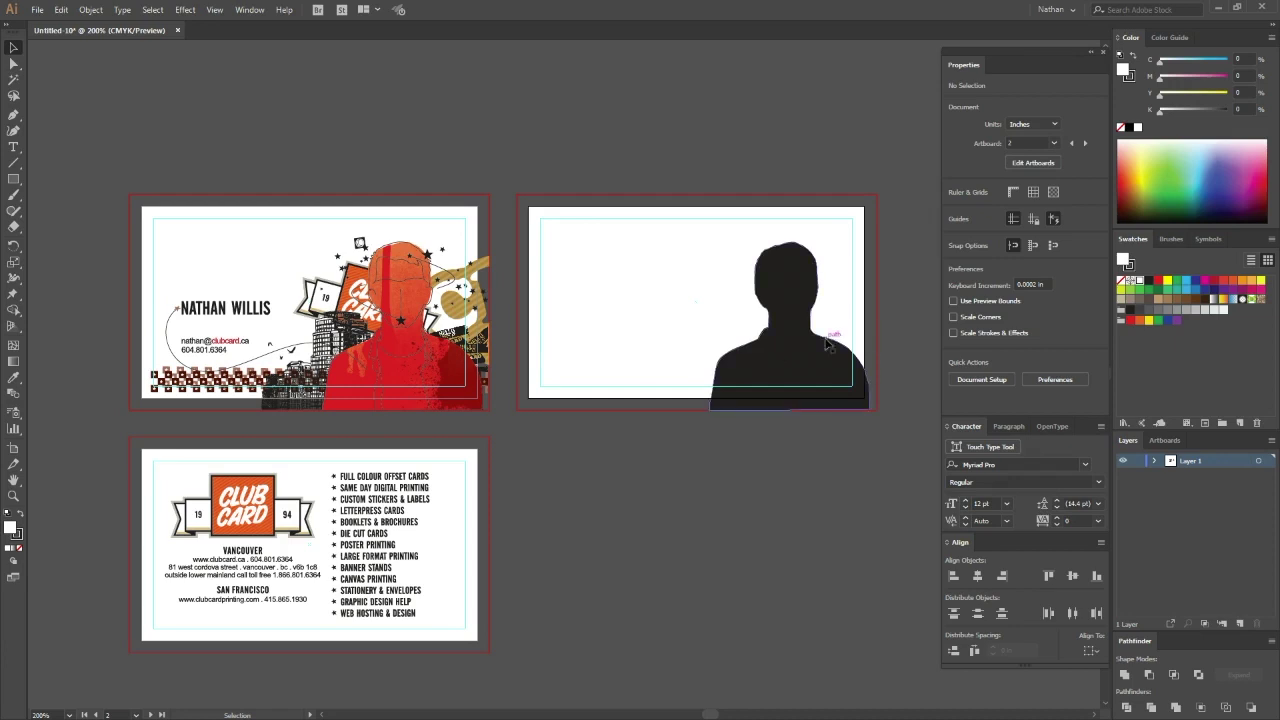
{"action": "left_click", "coordinate": [784, 355]}
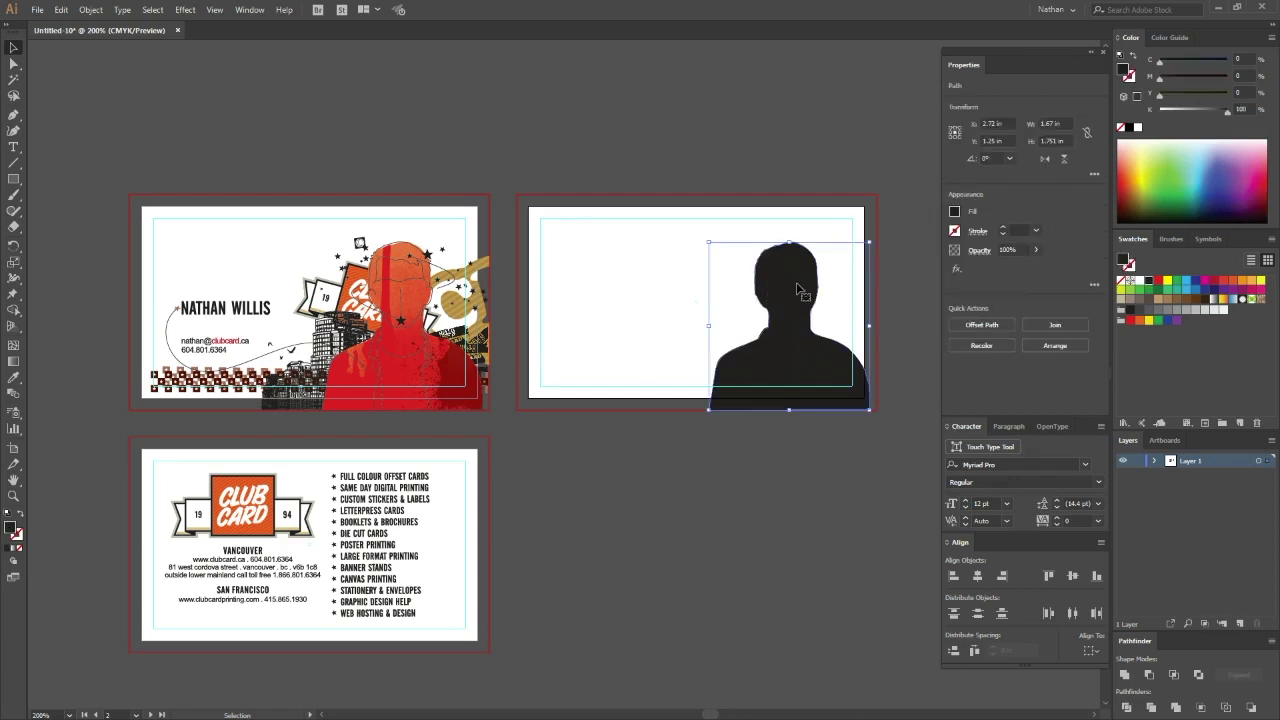
{"action": "left_click", "coordinate": [61, 9]}
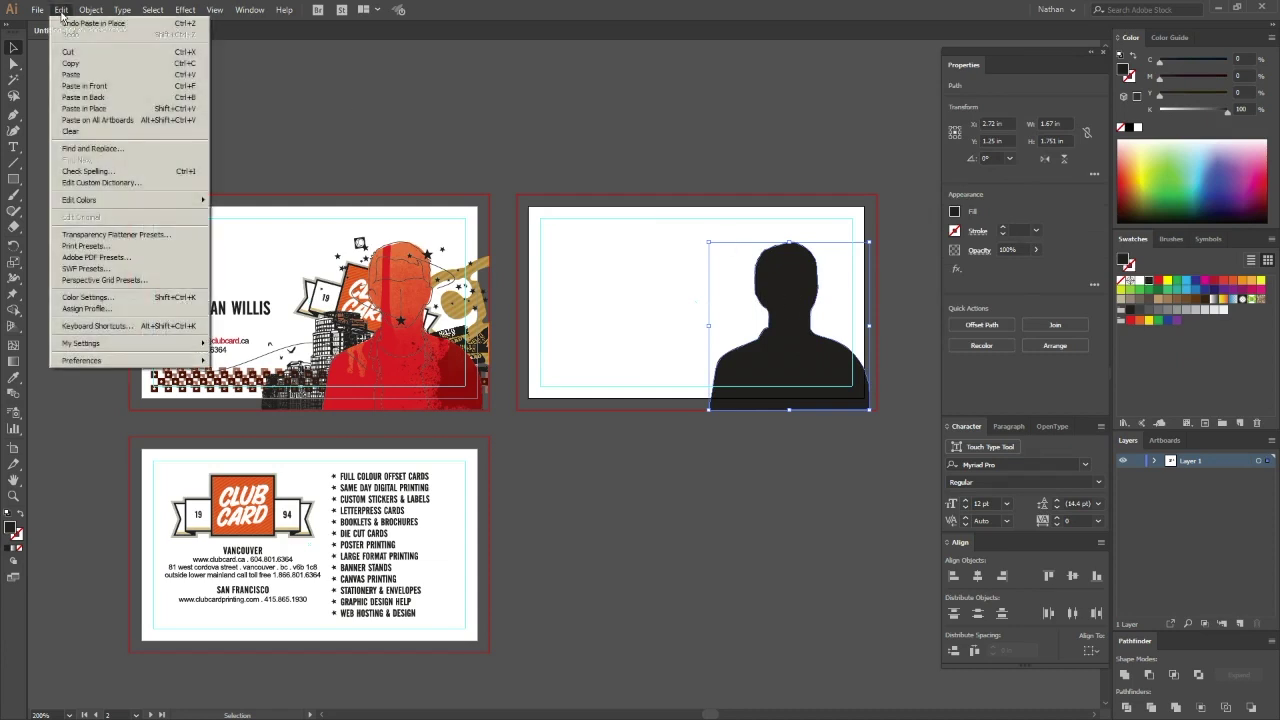
{"action": "left_click", "coordinate": [71, 66]}
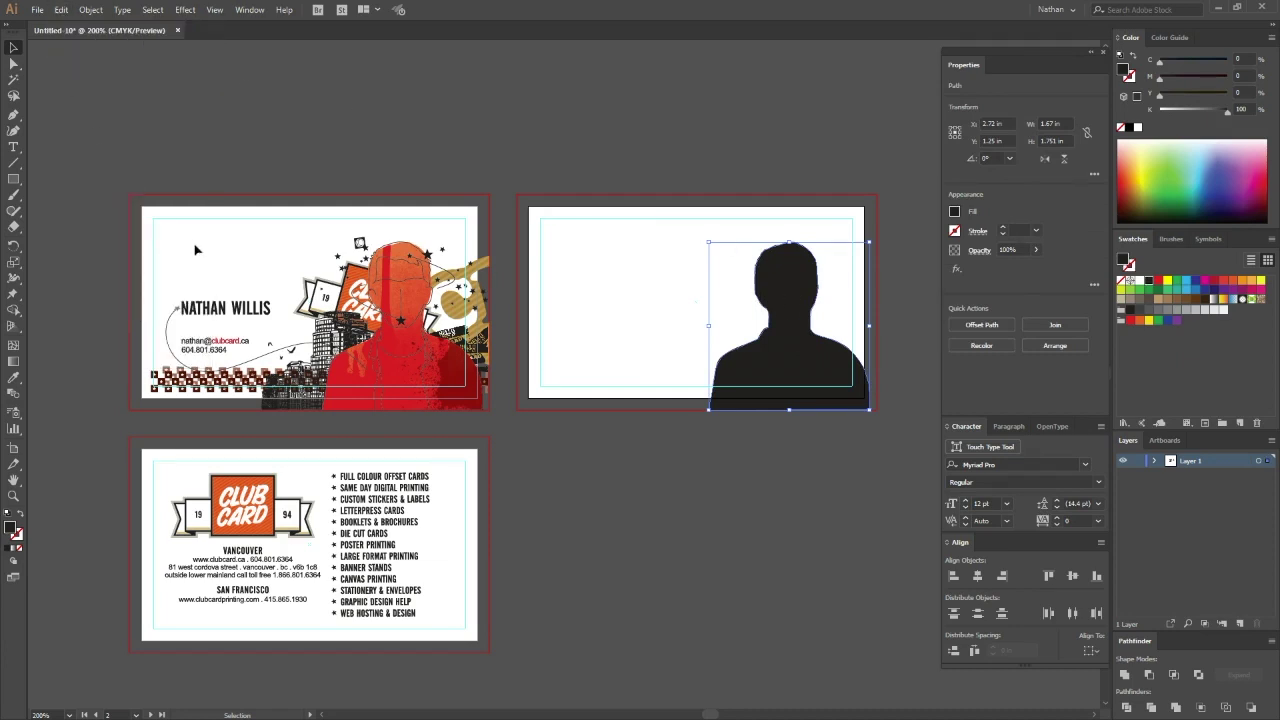
{"action": "left_click", "coordinate": [241, 257]}
{"action": "left_click", "coordinate": [61, 9]}
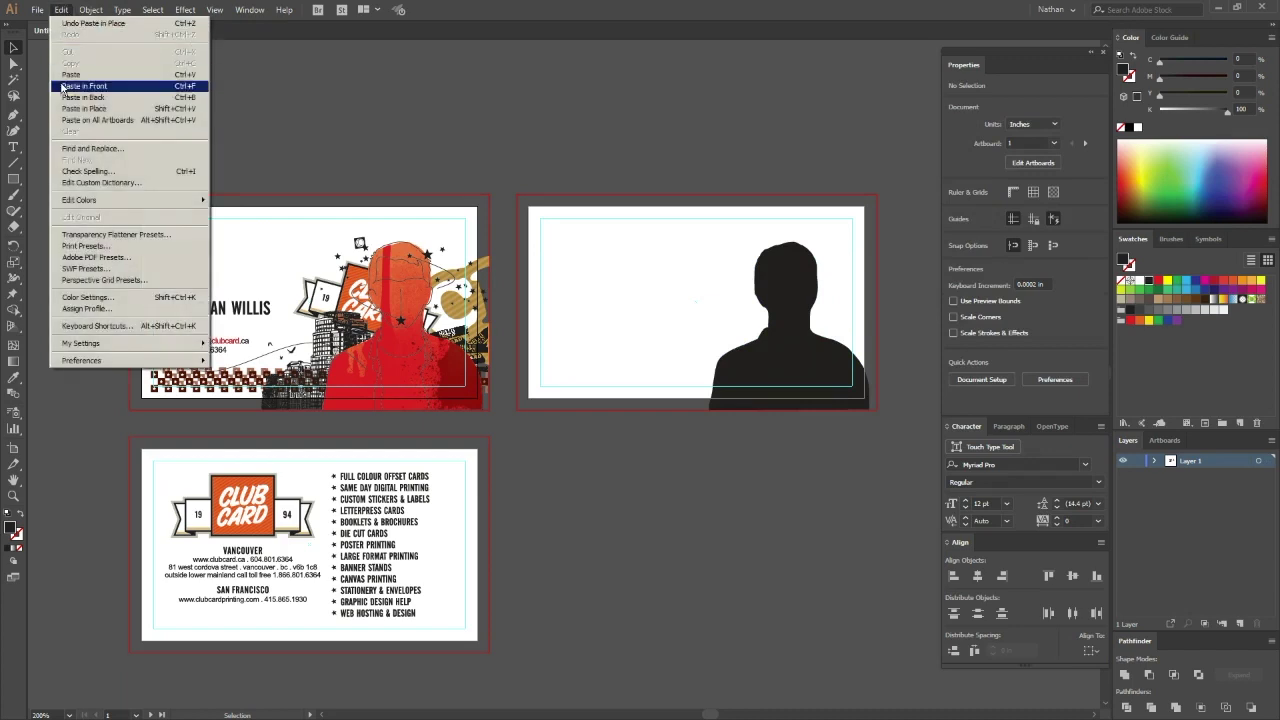
{"action": "left_click", "coordinate": [77, 110]}
{"action": "left_click", "coordinate": [452, 131]}
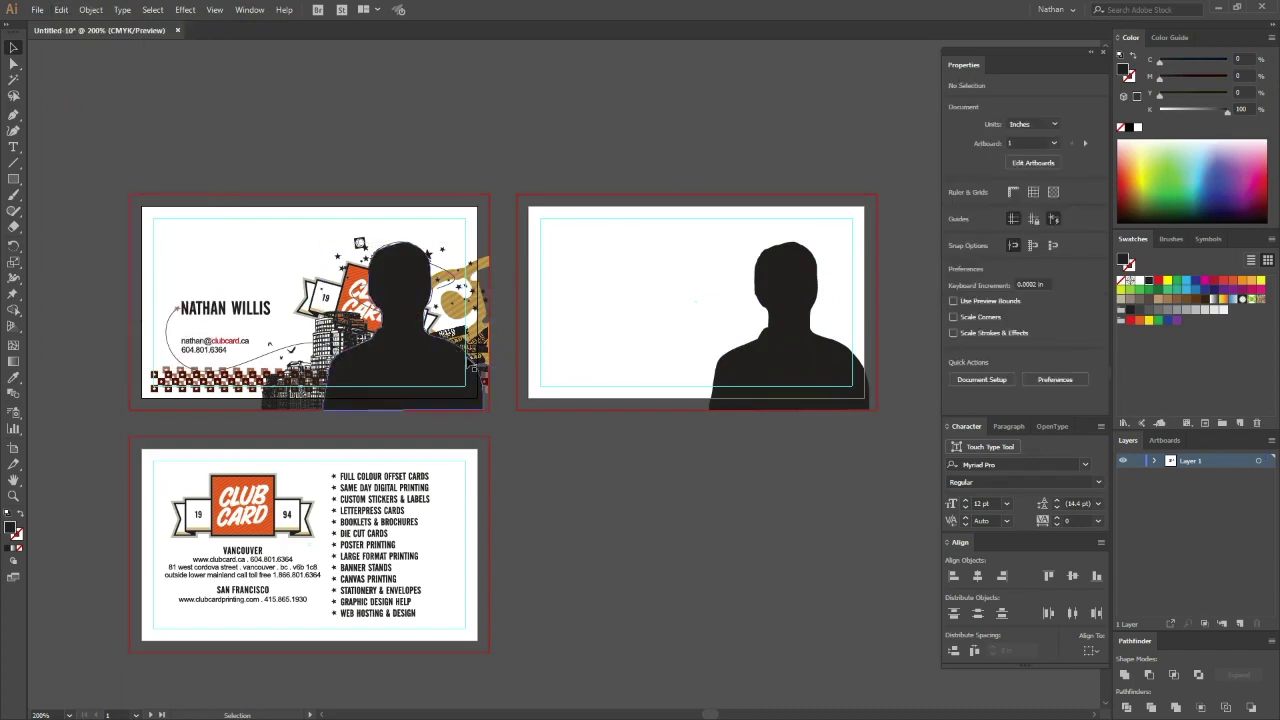
{"action": "left_click", "coordinate": [452, 374]}
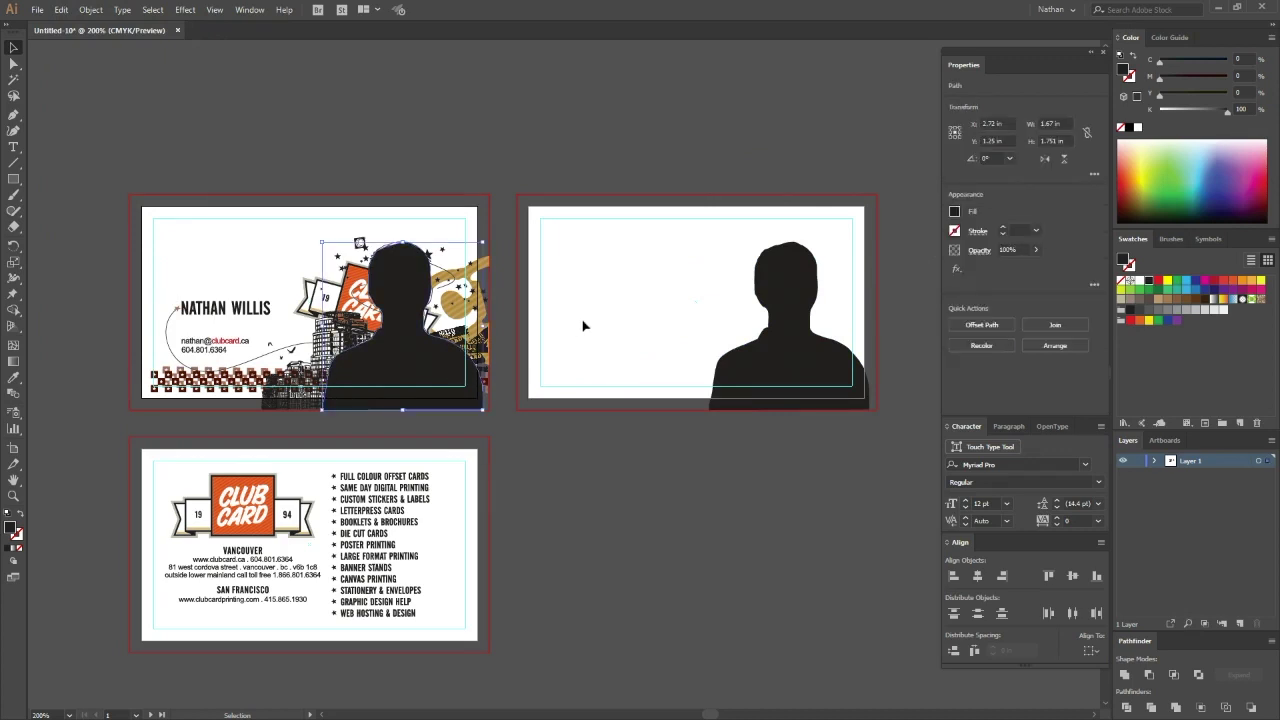
{"action": "key", "text": "Delete"}
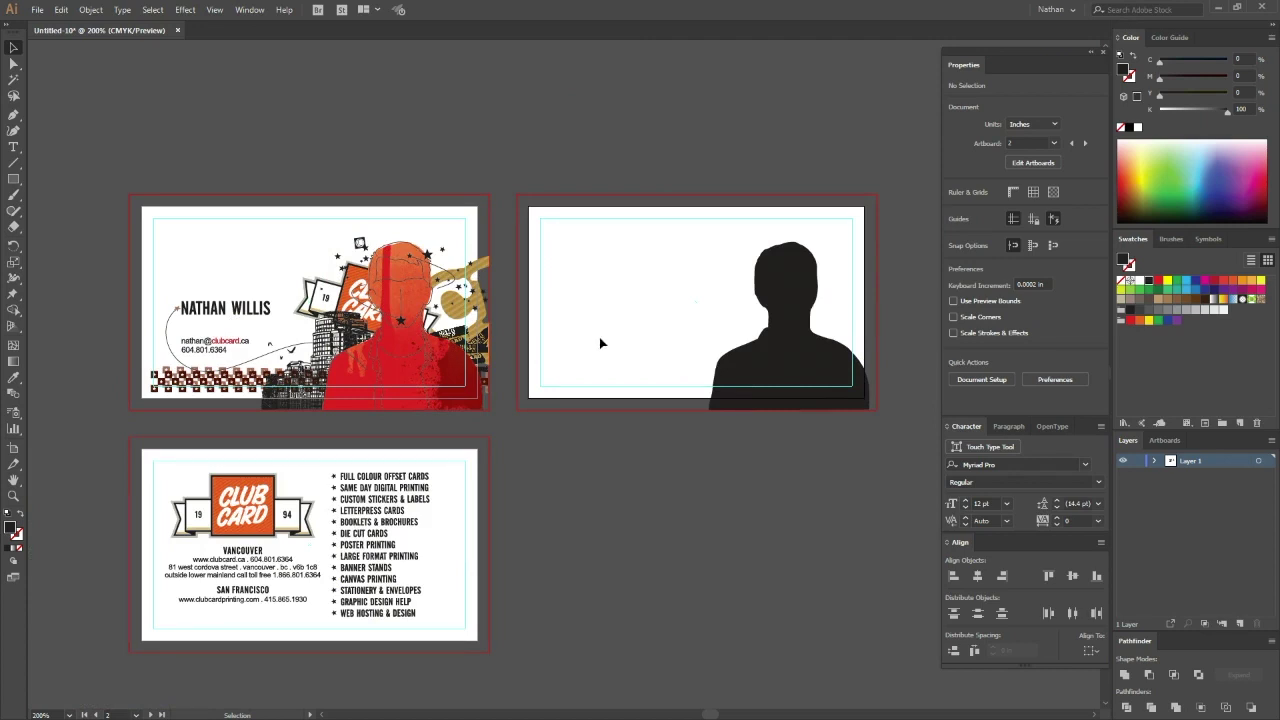
{"action": "left_click", "coordinate": [792, 346]}
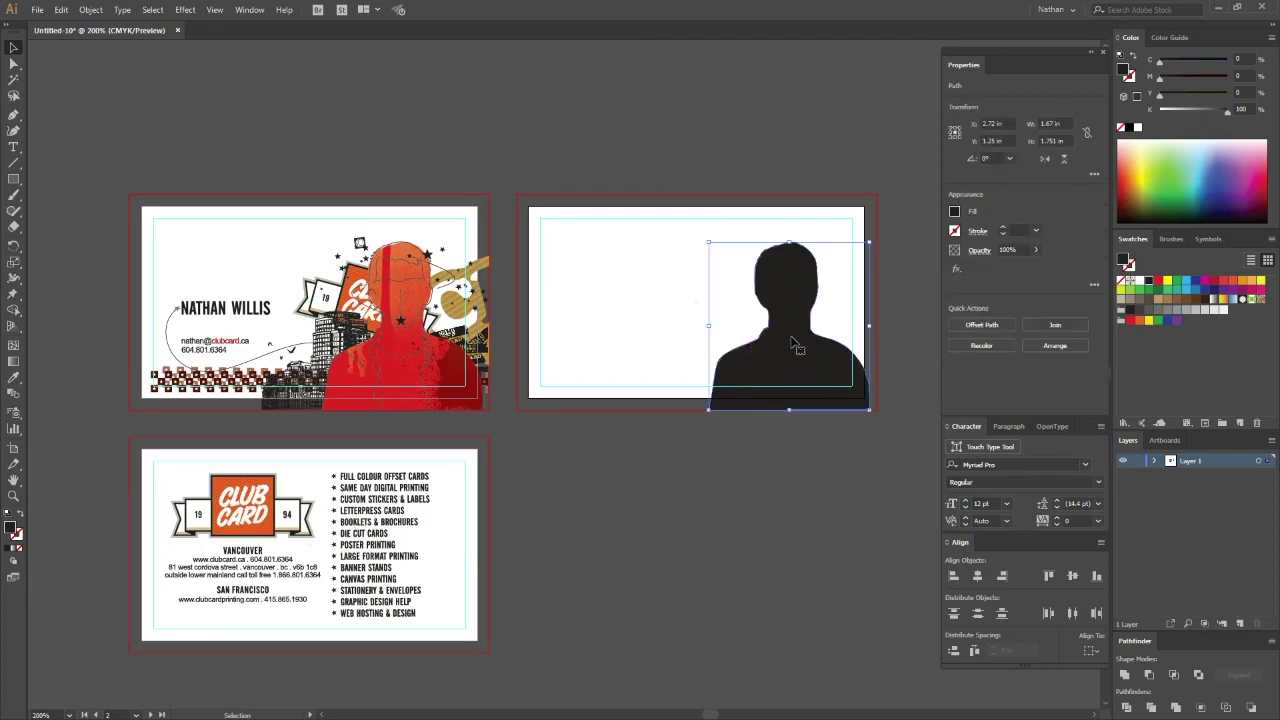
{"action": "left_click", "coordinate": [688, 312]}
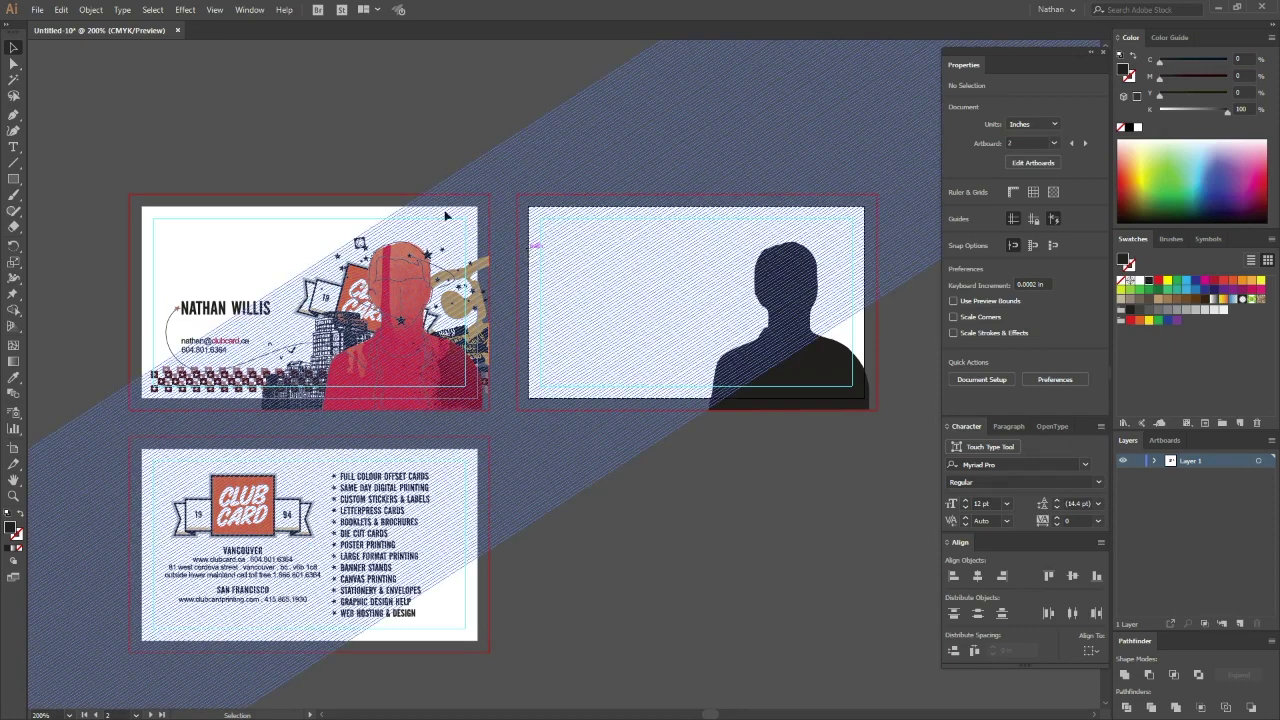
Save the artwork as Adobe PDF under a new file name with the cardholder's name and a _PRINT suffix
{"action": "left_click", "coordinate": [42, 12]}
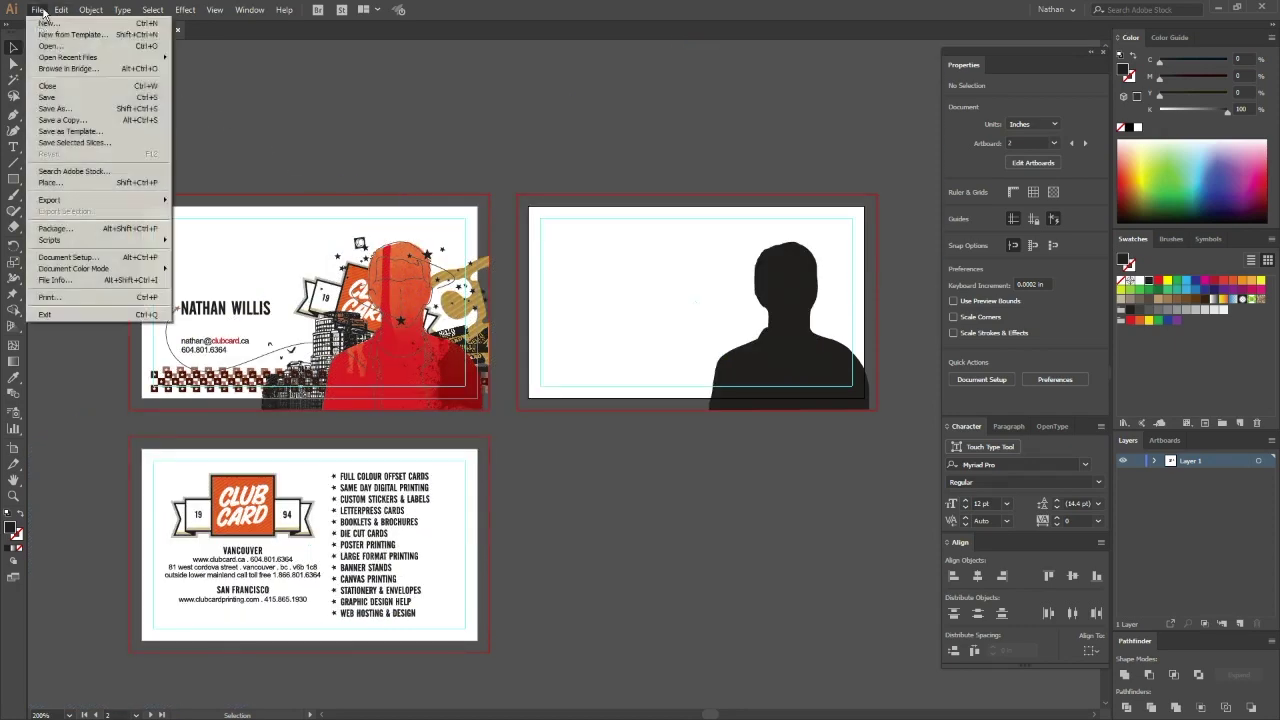
{"action": "left_click", "coordinate": [48, 108]}
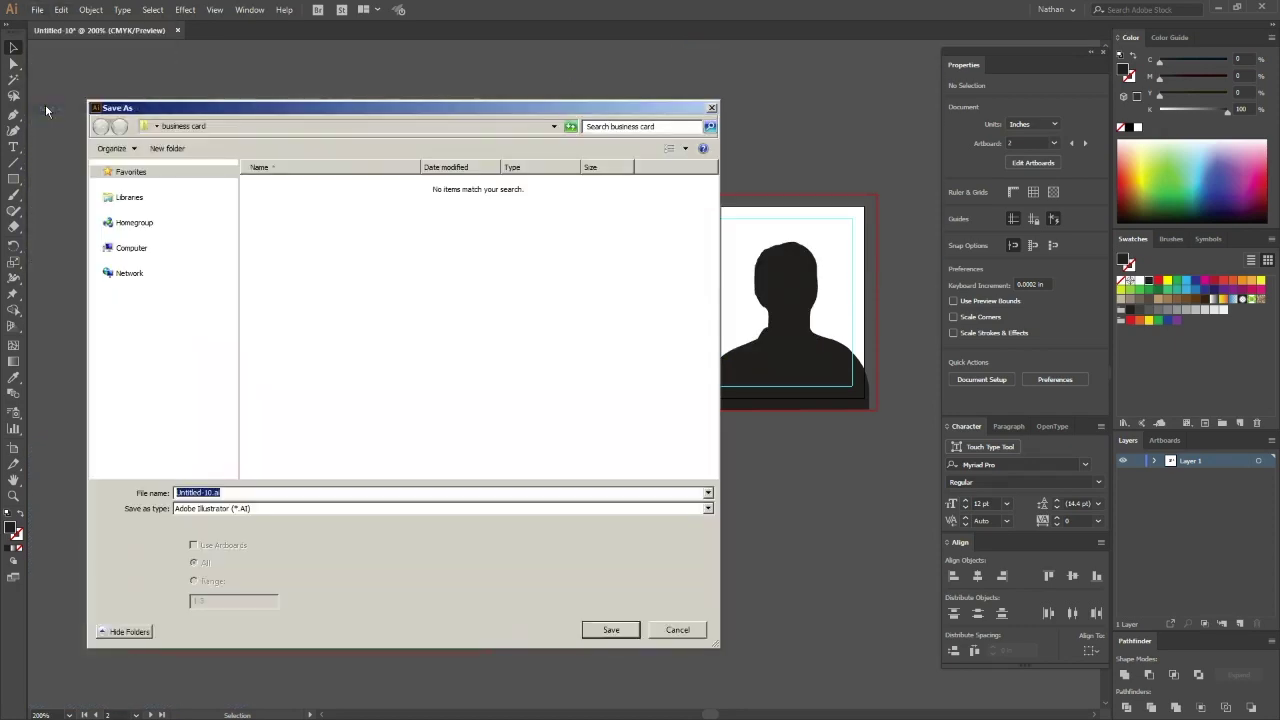
{"action": "left_click", "coordinate": [250, 508]}
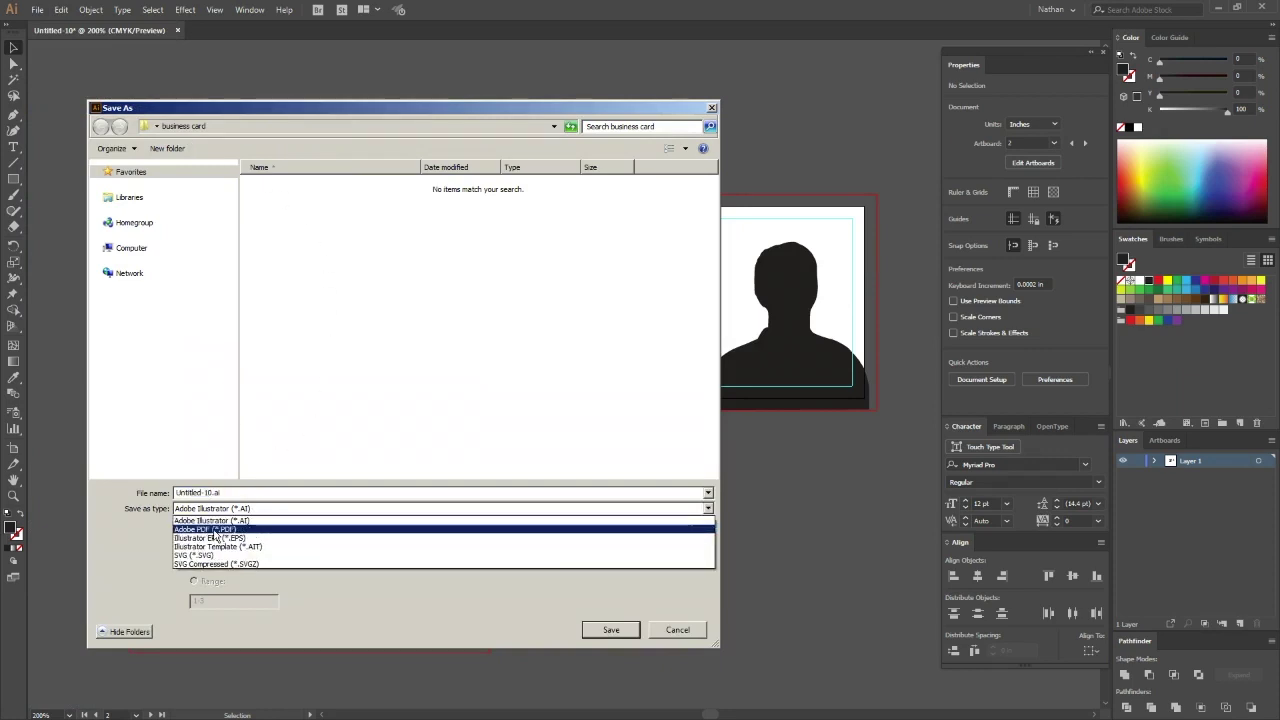
{"action": "left_click", "coordinate": [213, 530]}
{"action": "left_click", "coordinate": [227, 491]}
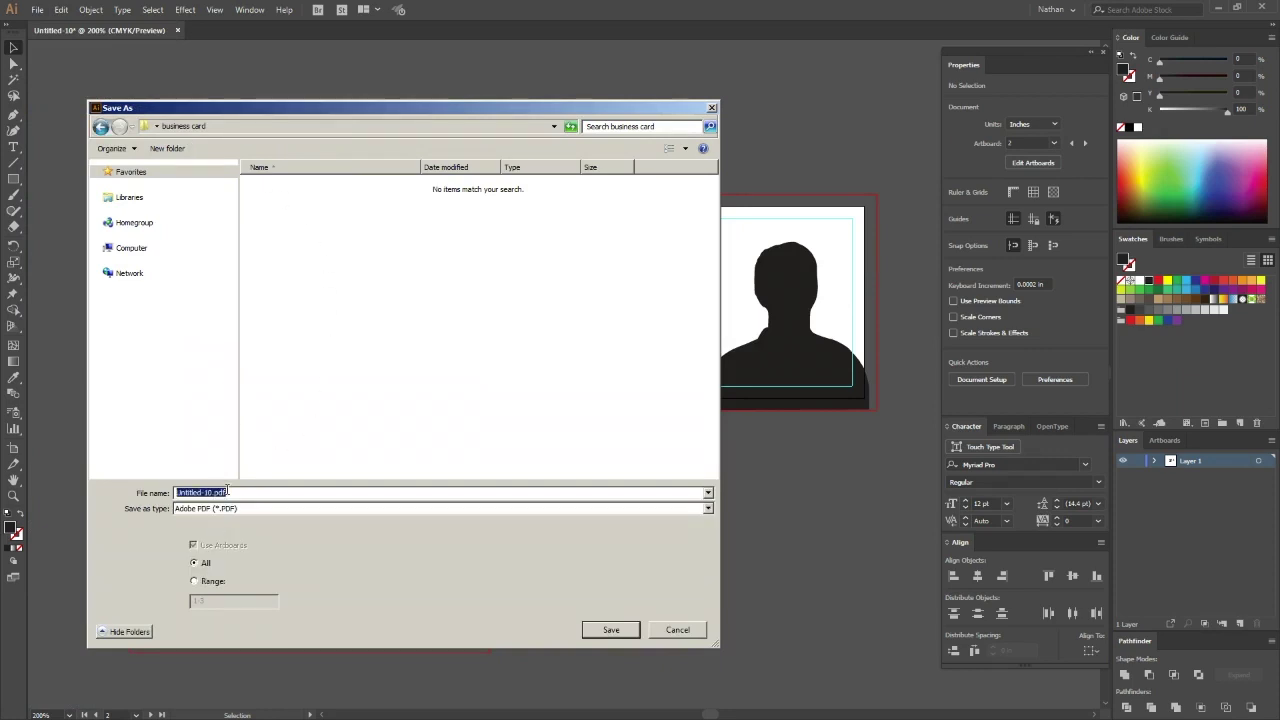
{"action": "type", "text": "BusinessCard_N"}
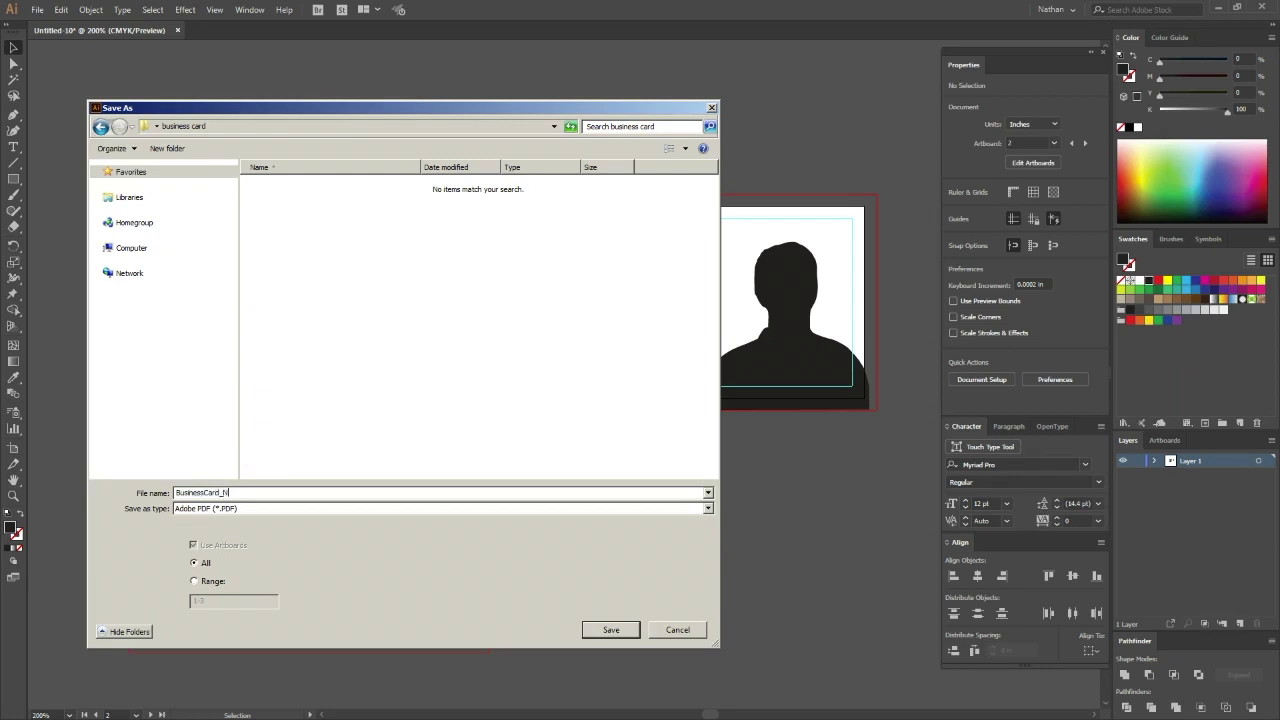
{"action": "type", "text": "athan_PRINT"}
Export the PDF with the [PDF/X-1a:2001] preset and Use Document Bleed Settings enabled
{"action": "left_click", "coordinate": [598, 633]}
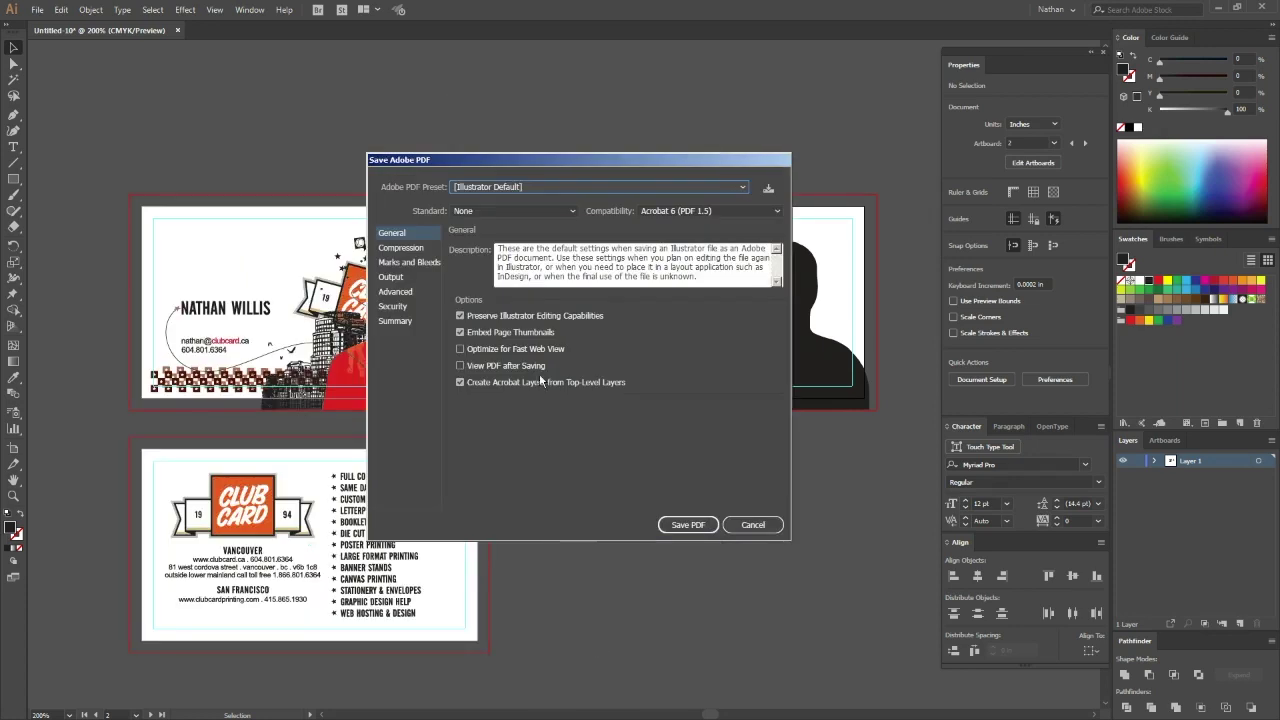
{"action": "left_click", "coordinate": [496, 187]}
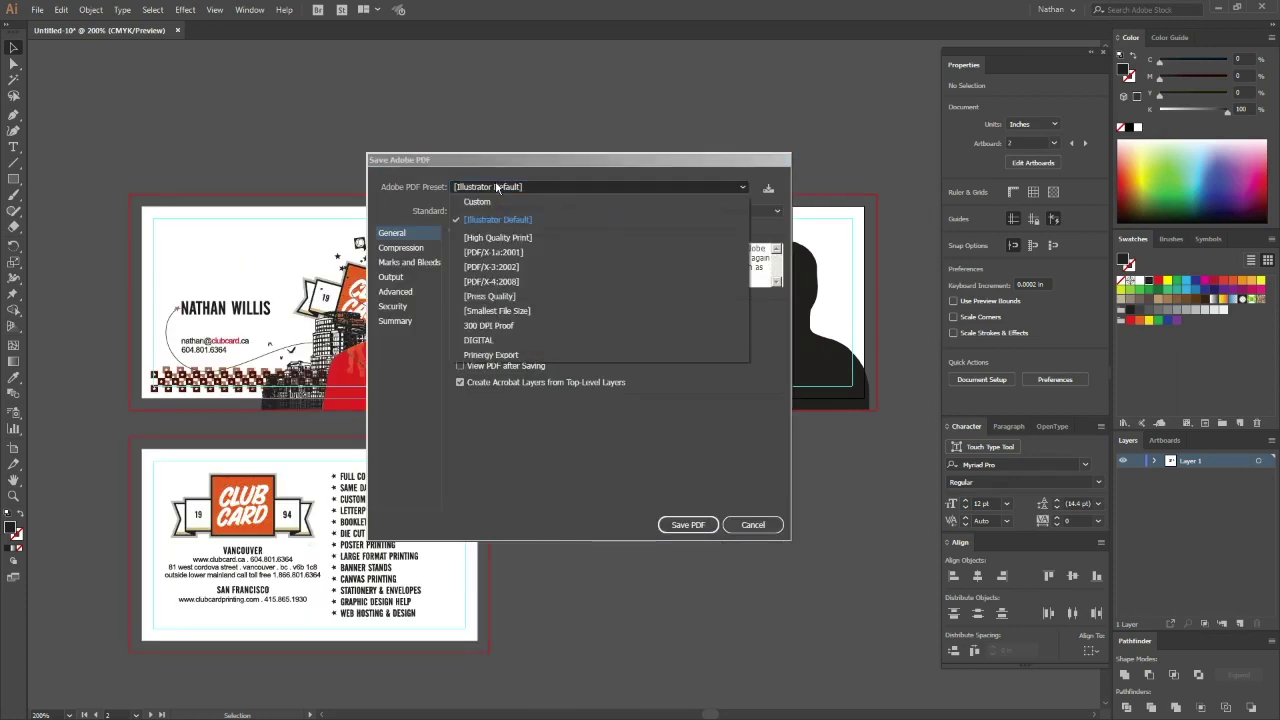
{"action": "left_click", "coordinate": [529, 254]}
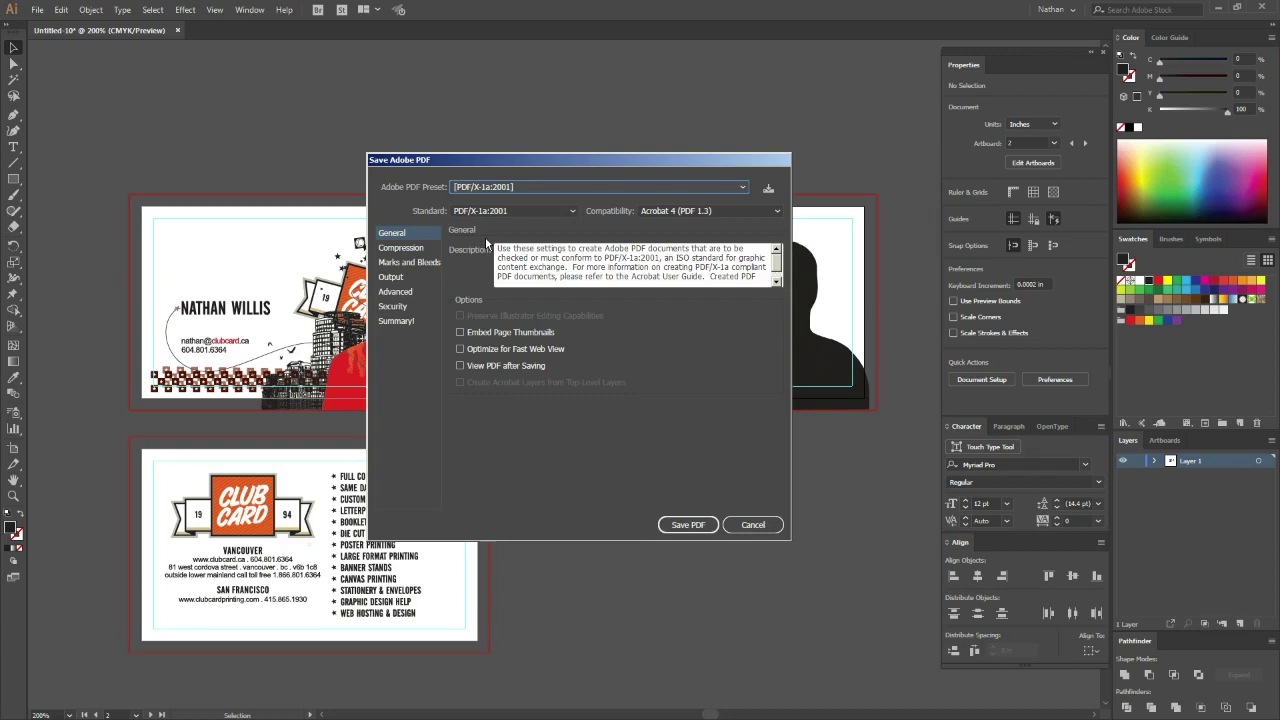
{"action": "left_click", "coordinate": [425, 263]}
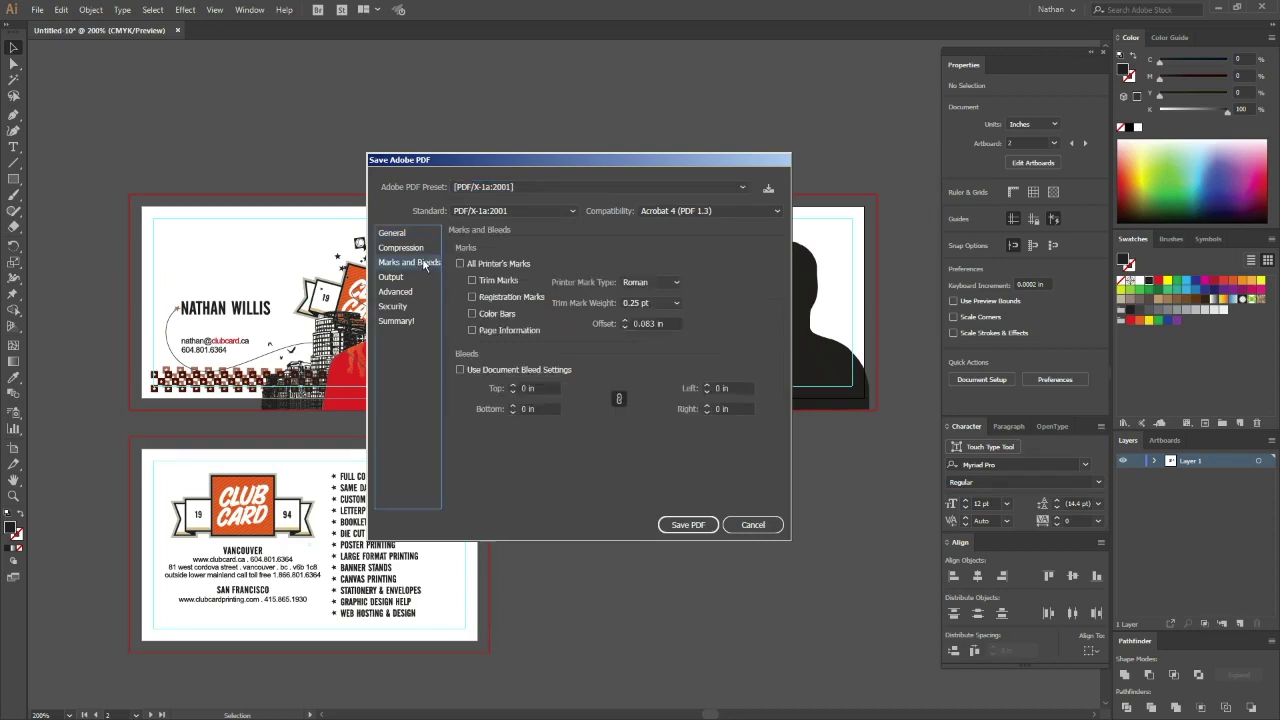
{"action": "left_click", "coordinate": [460, 370]}
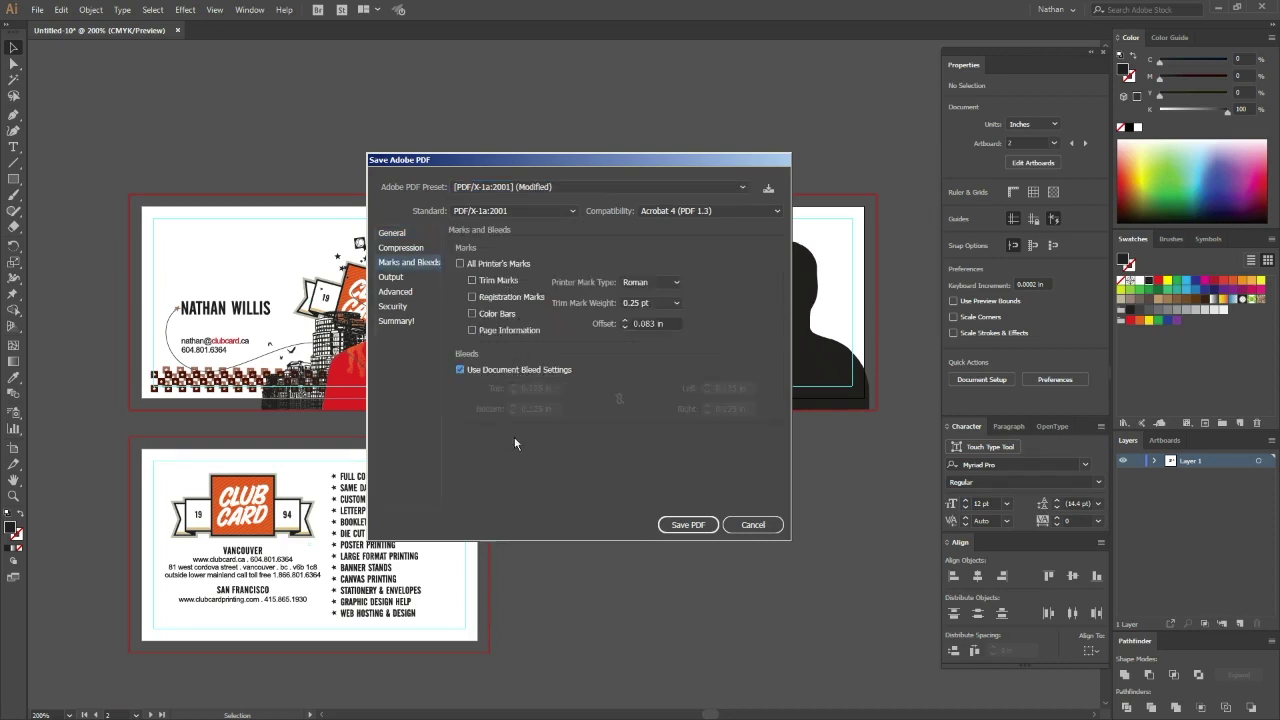
{"action": "left_click", "coordinate": [692, 527]}
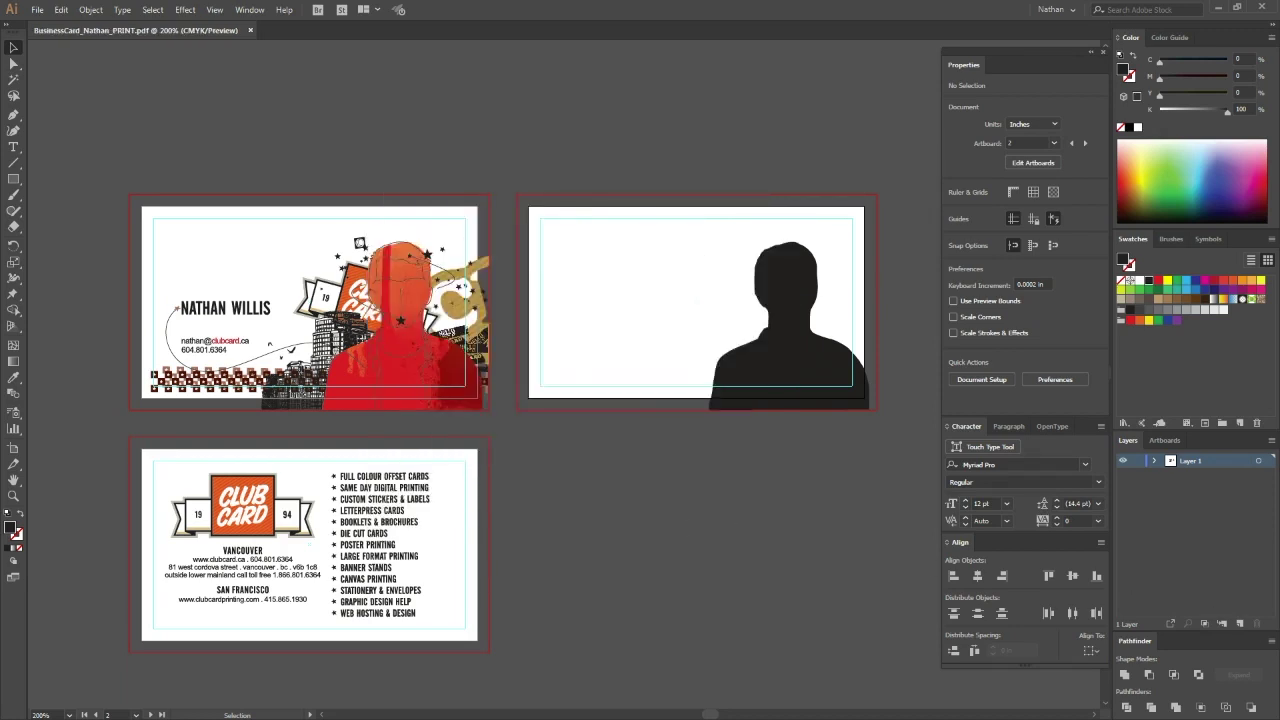
Open the saved print PDF in Acrobat and review the front, silhouette and back pages
{"action": "key", "text": "alt+Tab"}
{"action": "double_click", "coordinate": [484, 260]}
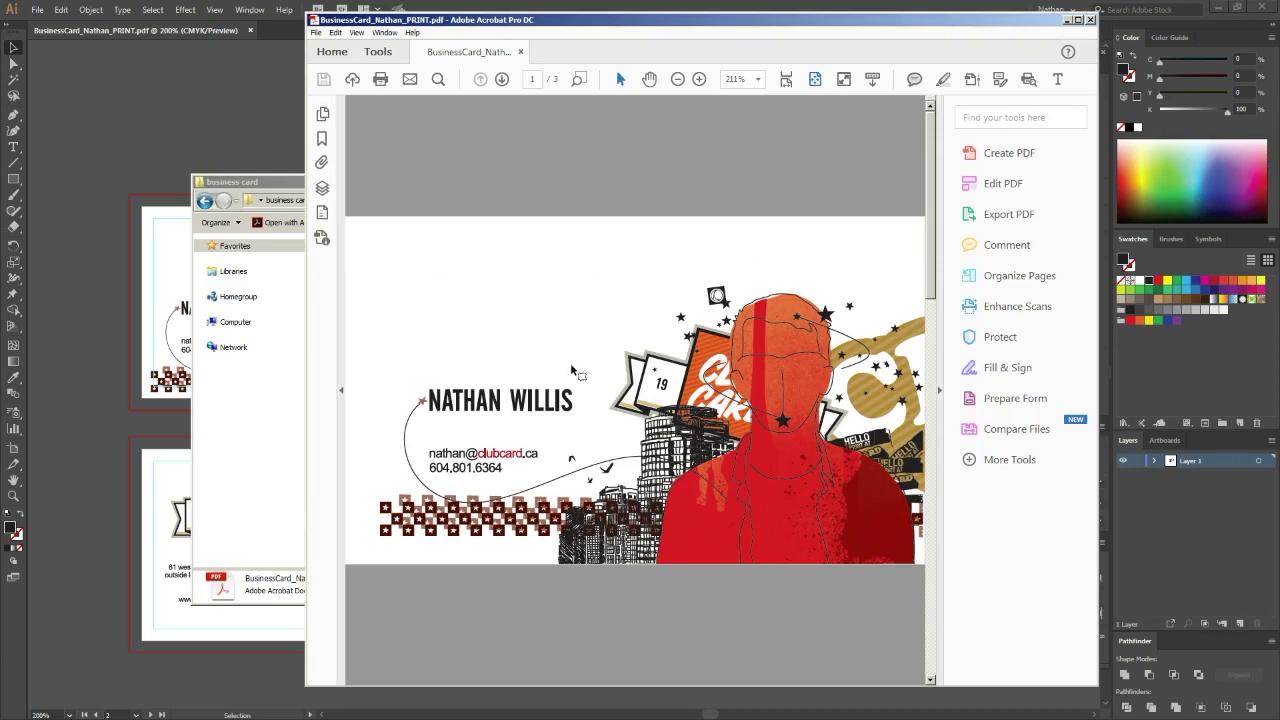
{"action": "scroll", "coordinate": [846, 246], "scroll_direction": "down", "scroll_amount": 1}
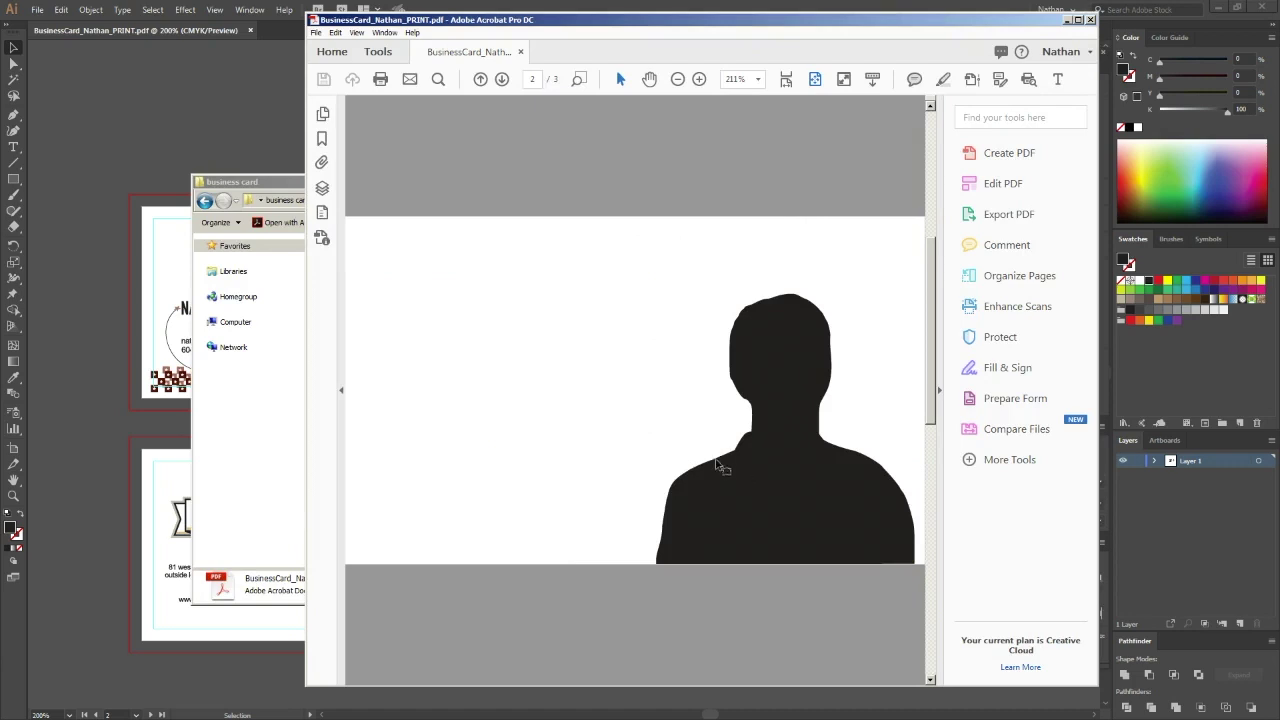
{"action": "scroll", "coordinate": [720, 450], "scroll_direction": "down", "scroll_amount": 1}
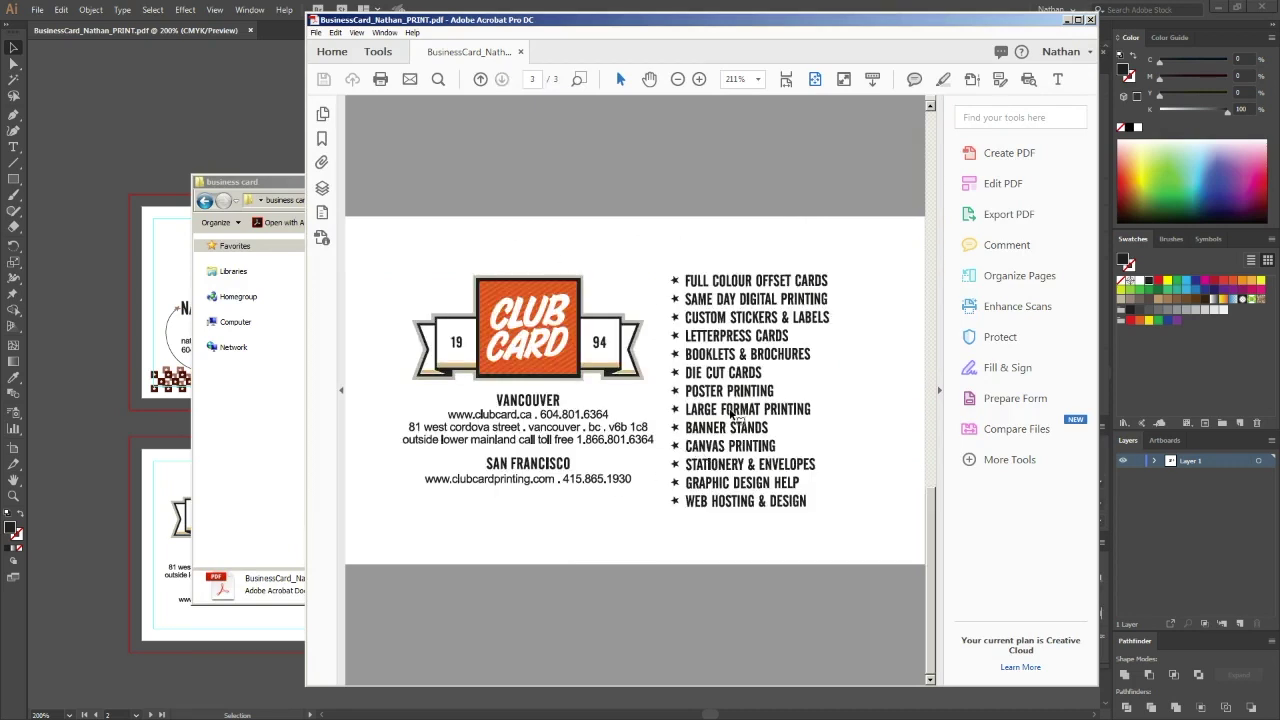
{"action": "scroll", "coordinate": [637, 380], "scroll_direction": "up", "scroll_amount": 2}
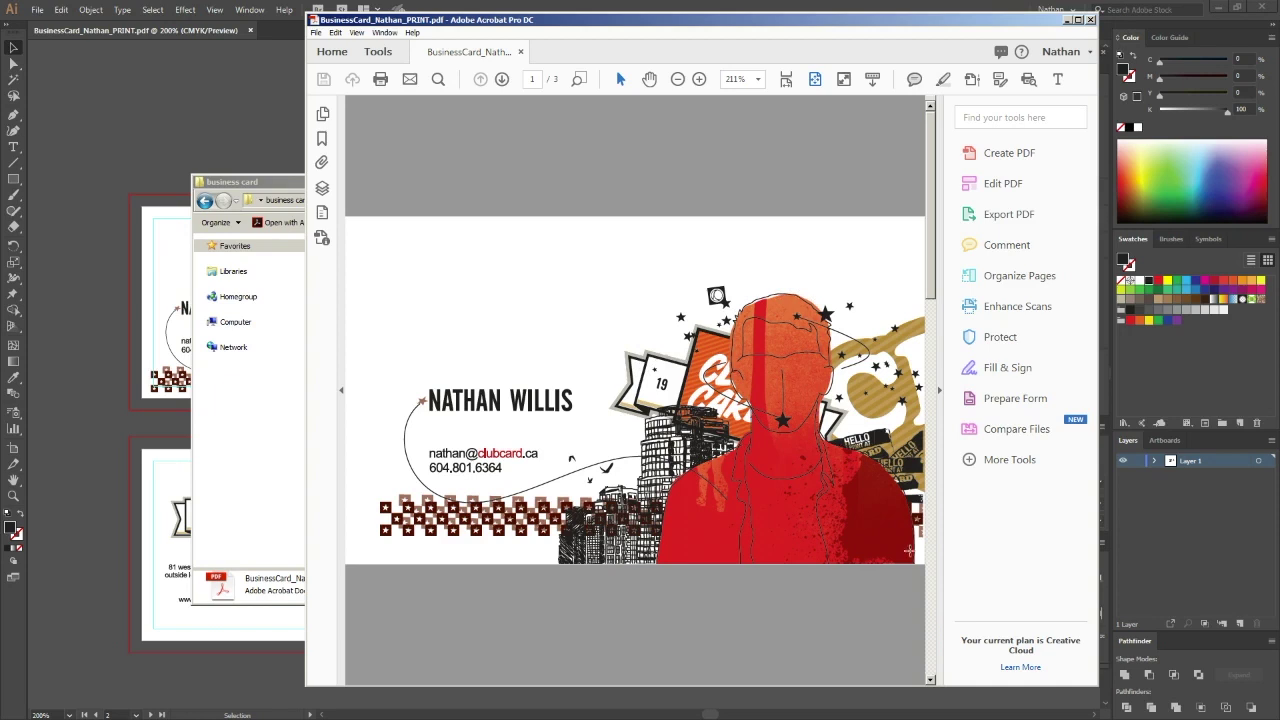
{"action": "scroll", "coordinate": [773, 428], "scroll_direction": "down", "scroll_amount": 2}
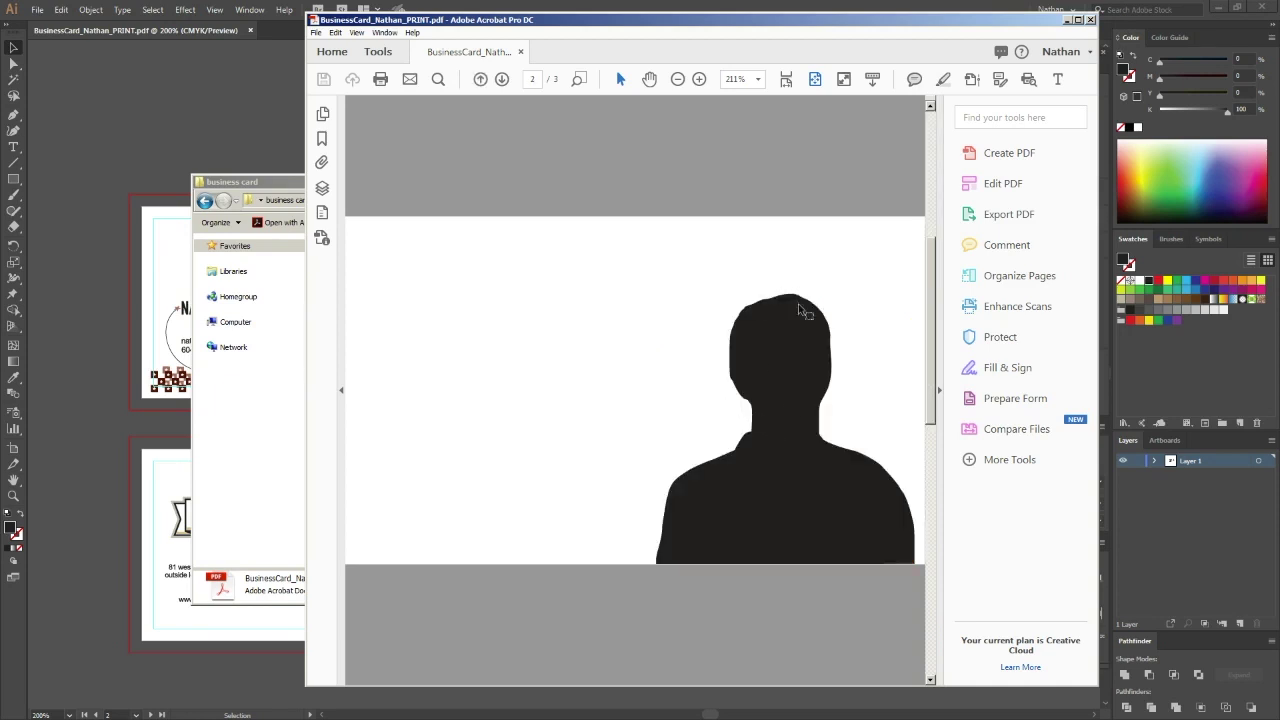
{"action": "scroll", "coordinate": [651, 517], "scroll_direction": "up", "scroll_amount": 2}
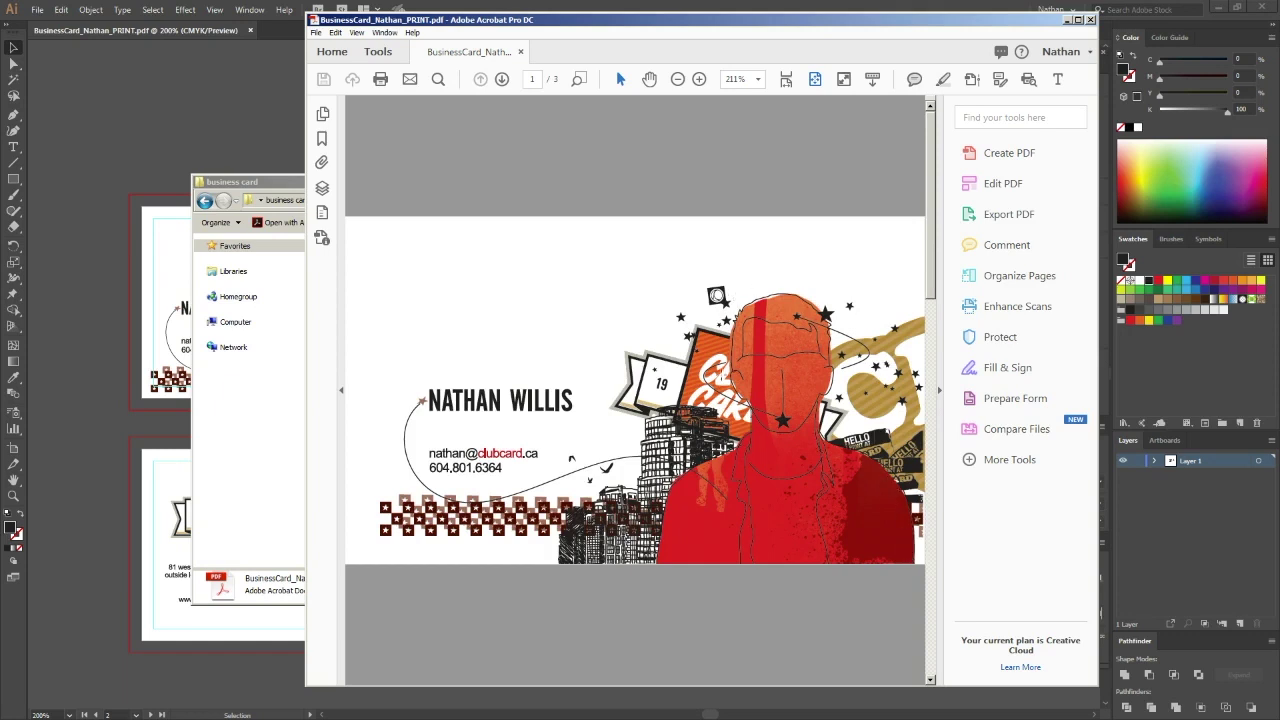
{"action": "scroll", "coordinate": [755, 396], "scroll_direction": "down", "scroll_amount": 1}
{"action": "scroll", "coordinate": [766, 394], "scroll_direction": "up", "scroll_amount": 1}
{"action": "scroll", "coordinate": [764, 418], "scroll_direction": "down", "scroll_amount": 1}
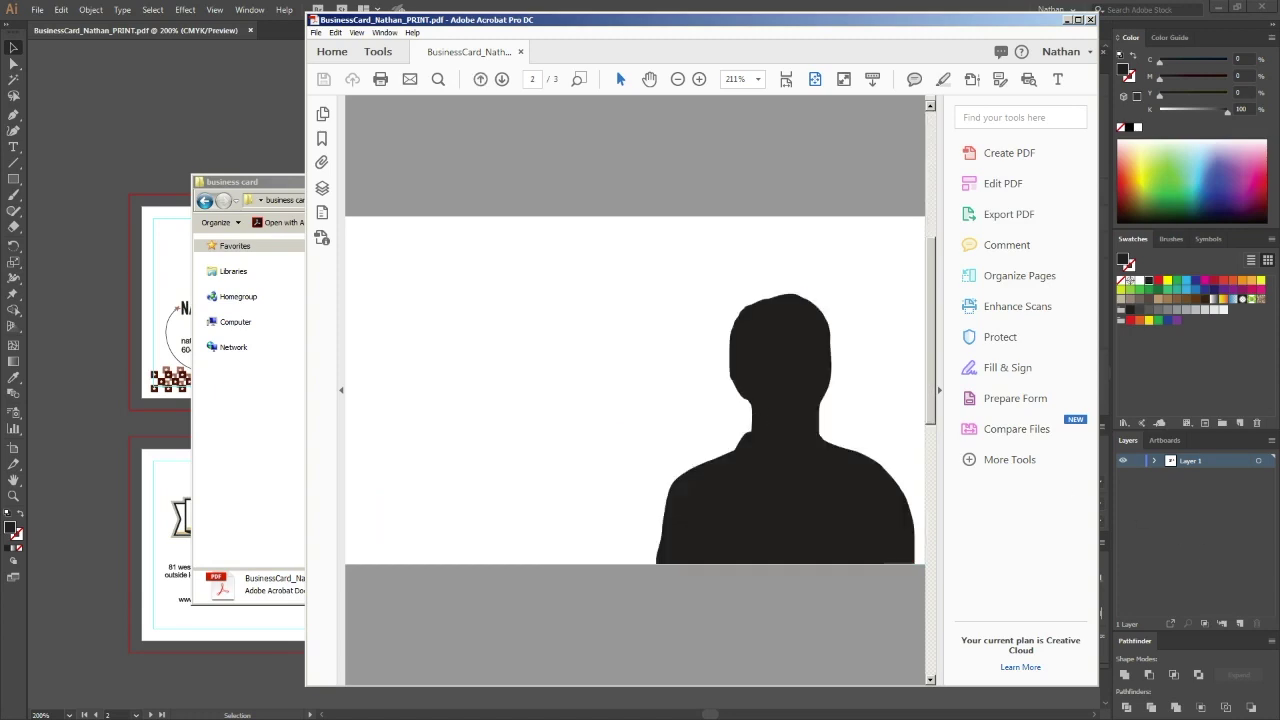